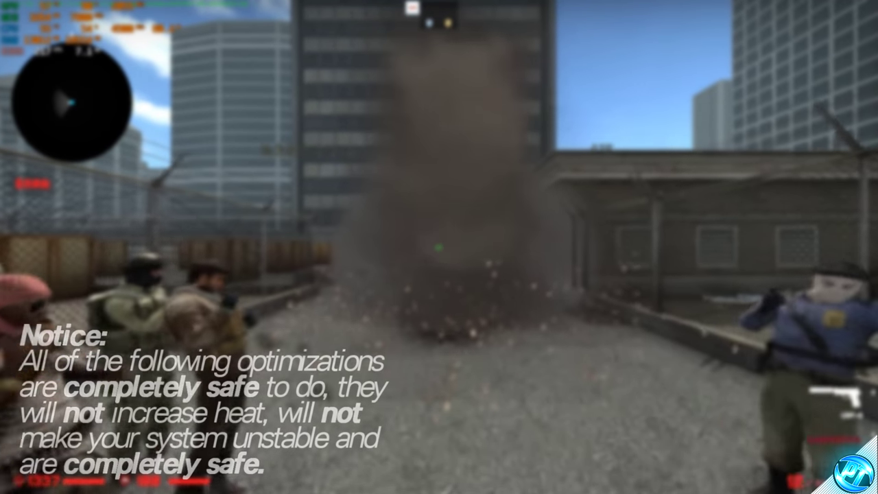
Check the desktop shortcut menu for an AMD Radeon Software entry, then dismiss it.
key("w")
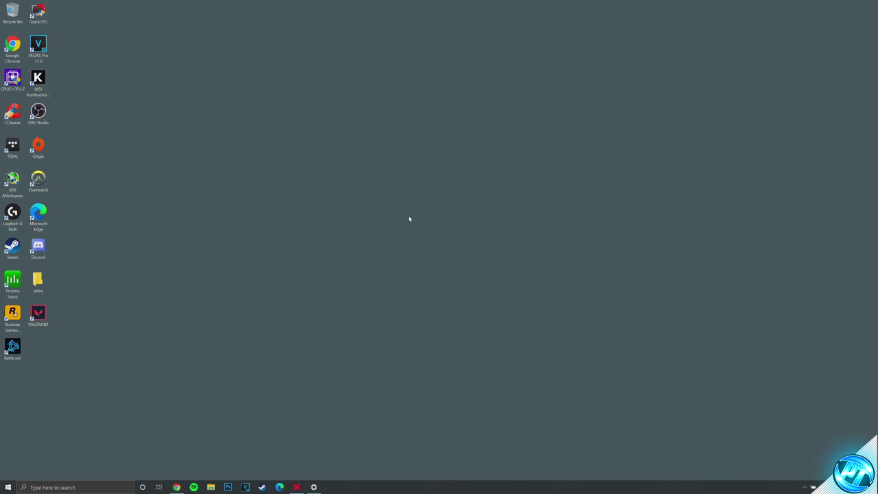
right_click(407, 181)
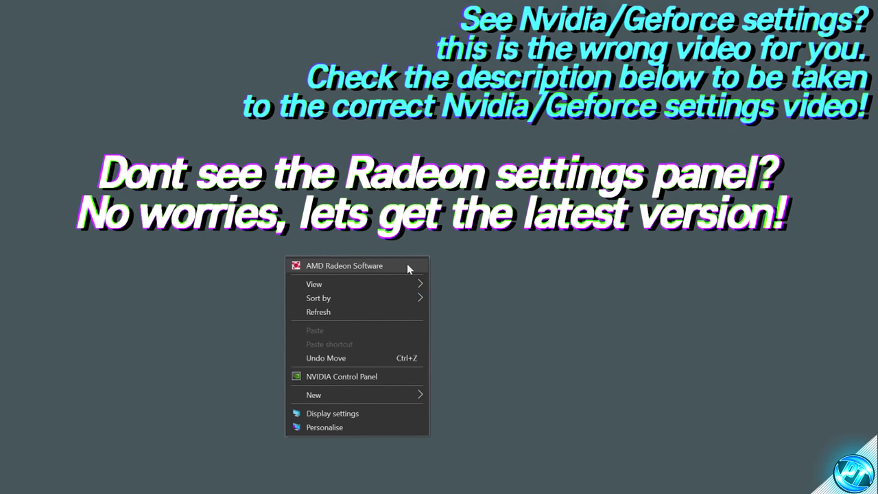
key("Escape")
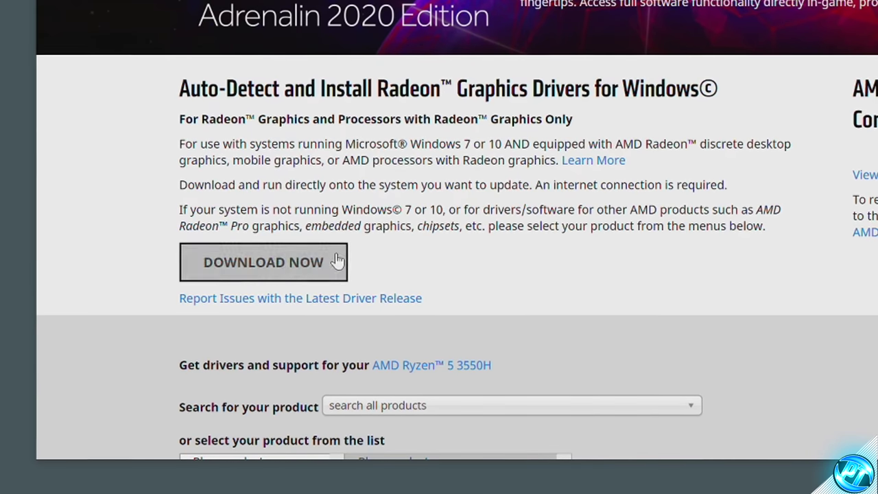
Download the Auto-Detect and Install Radeon Graphics Drivers installer for Windows.
left_click(310, 272)
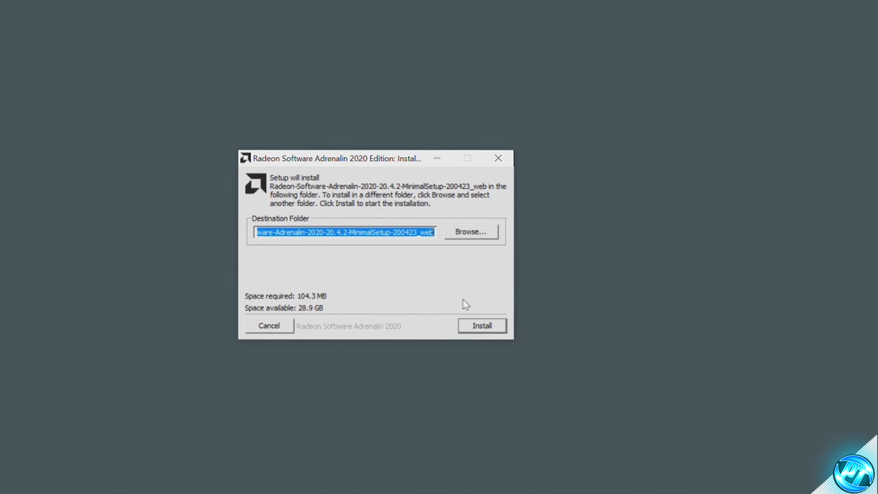
Extract the Radeon setup files and install Recommended Version 20.2.2 of the driver.
left_click(482, 327)
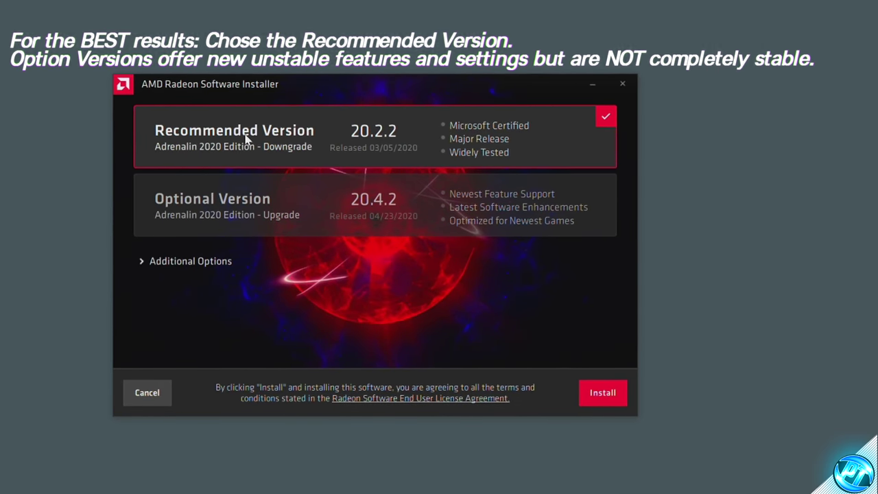
left_click(598, 398)
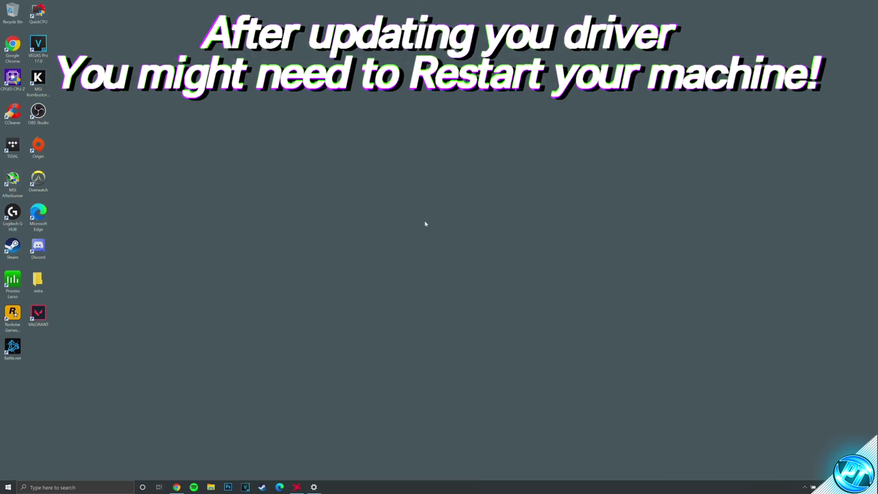
Launch AMD Radeon Software from the desktop shortcut menu and go to its Gaming page.
right_click(402, 162)
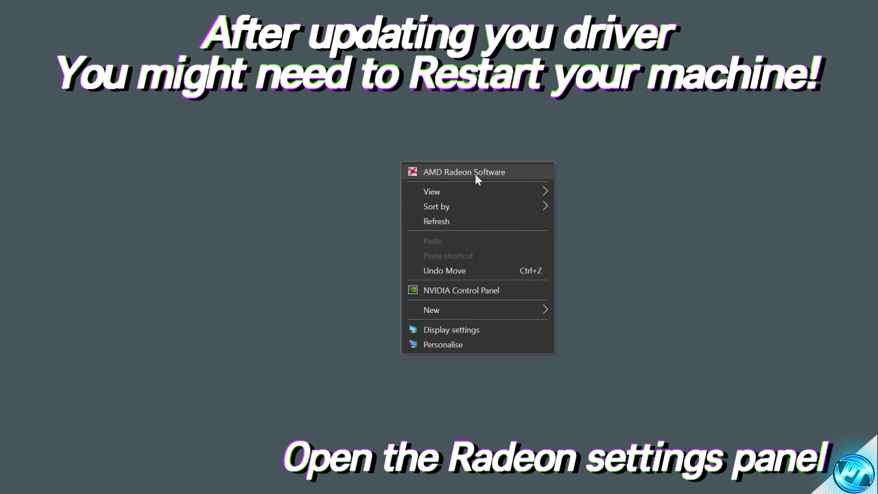
left_click(513, 174)
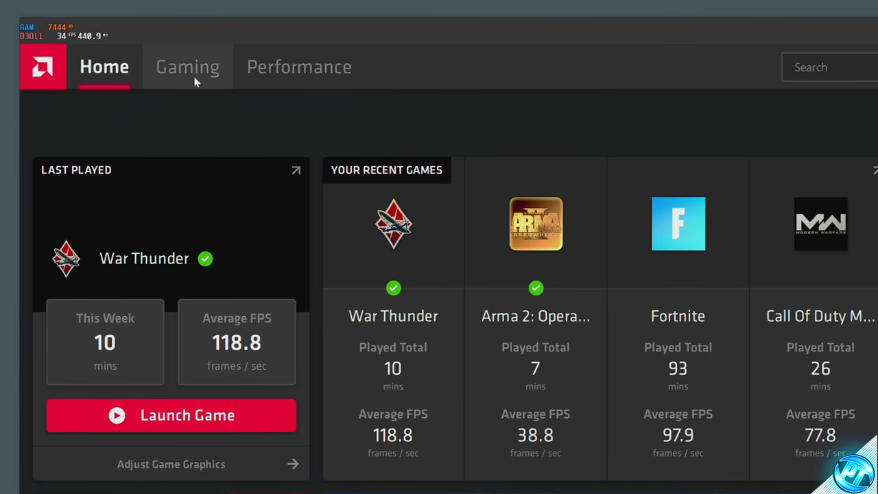
left_click(163, 47)
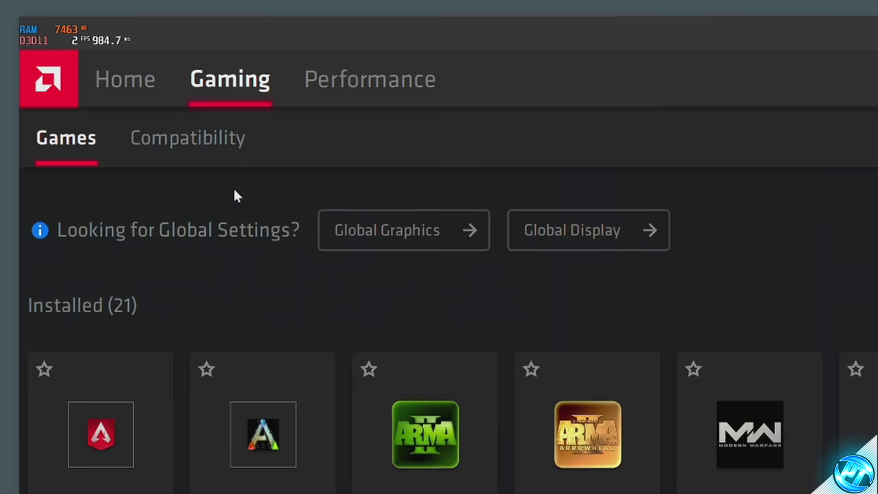
Open Global Graphics and apply the eSports profile.
left_click(398, 237)
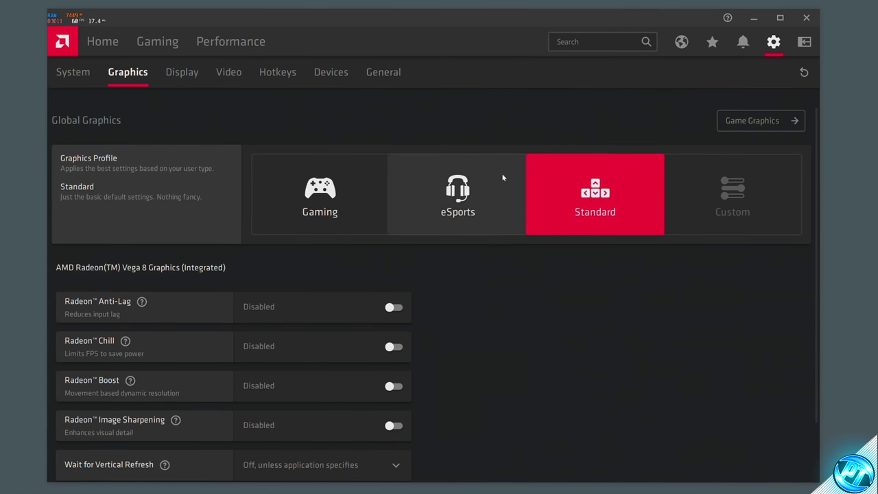
left_click(492, 190)
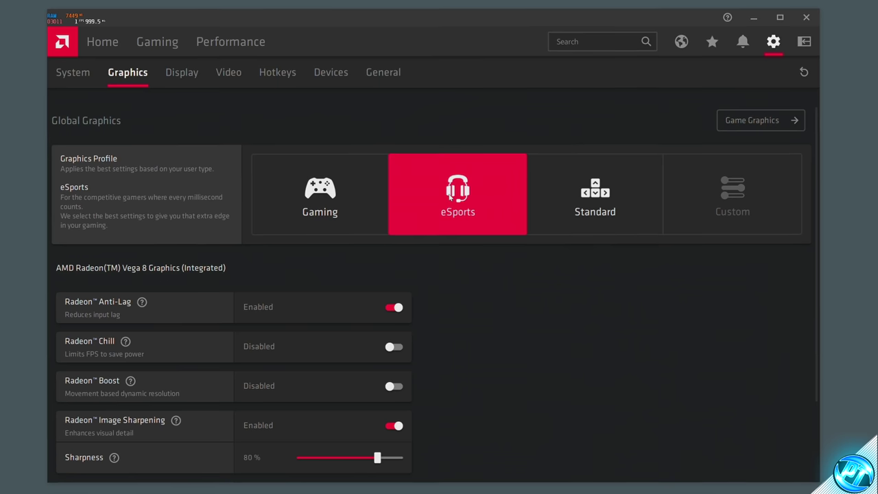
Scroll down to review the eSports profile's Image Sharpening at 80% sharpness.
scroll(422, 238, "down", 2)
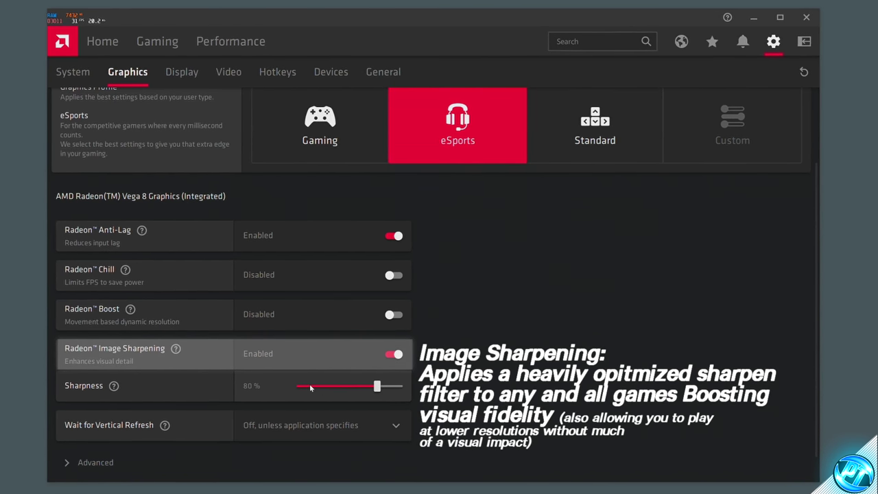
Leave sharpness at 80% and set Wait for Vertical Refresh to Always off.
mouse_move(376, 388)
left_mouse_down()
mouse_move(343, 388)
mouse_move(379, 388)
left_mouse_up()
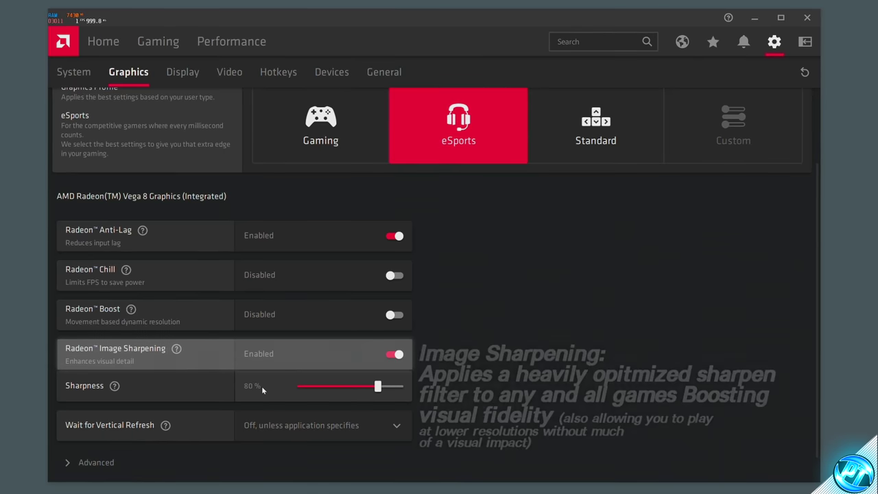
scroll(261, 385, "down", 1)
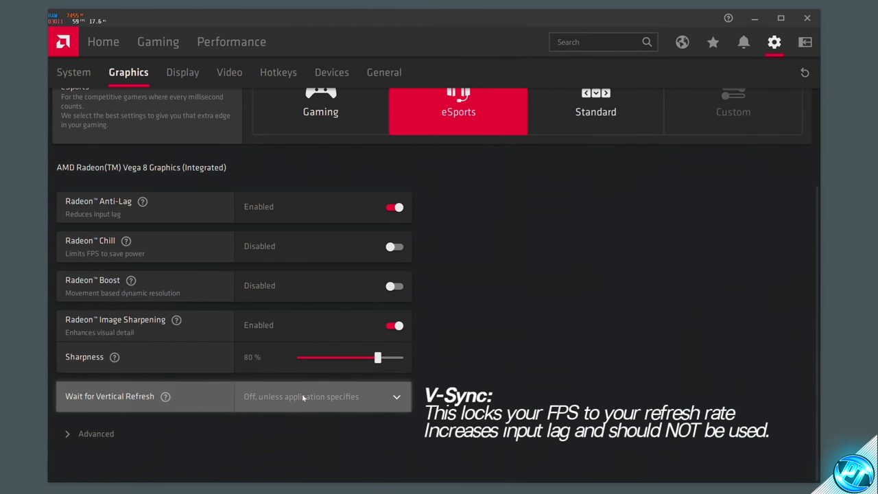
left_click(327, 397)
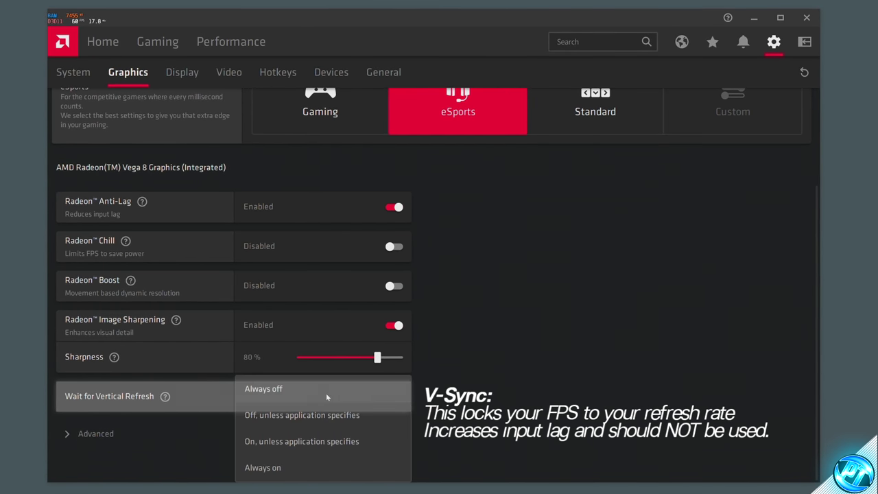
left_click(267, 394)
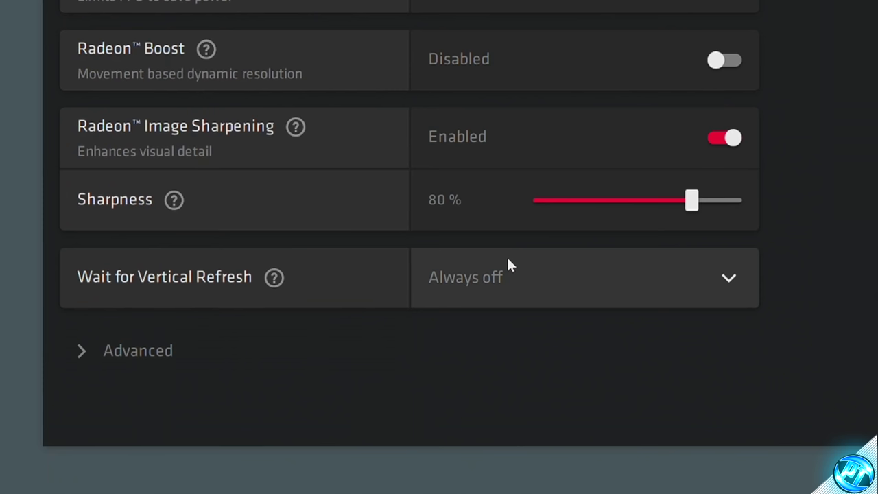
Expand Advanced and keep anti-aliasing on Use application settings with the Multisampling method.
left_click(134, 354)
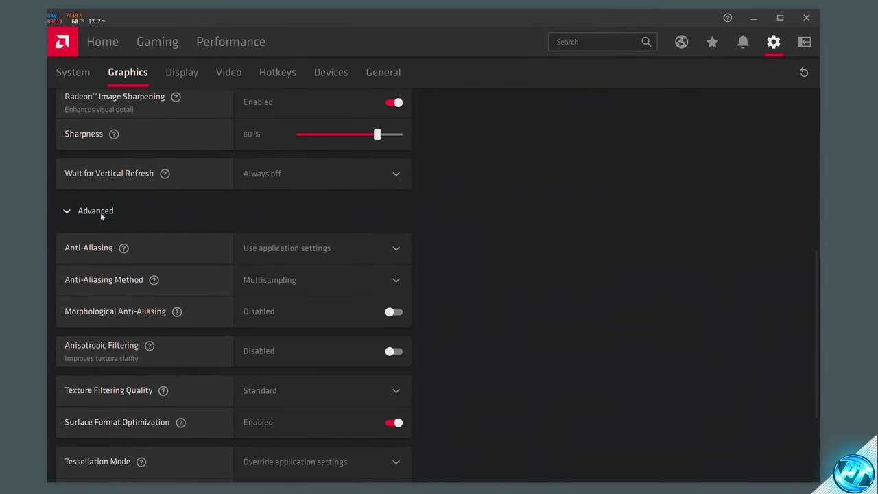
scroll(162, 189, "down", 1)
scroll(157, 209, "up", 1)
scroll(153, 185, "down", 2)
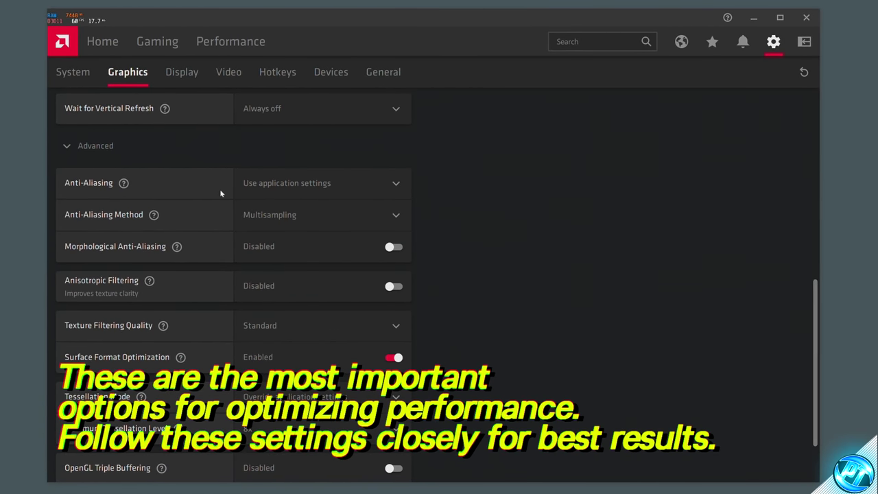
left_click(280, 187)
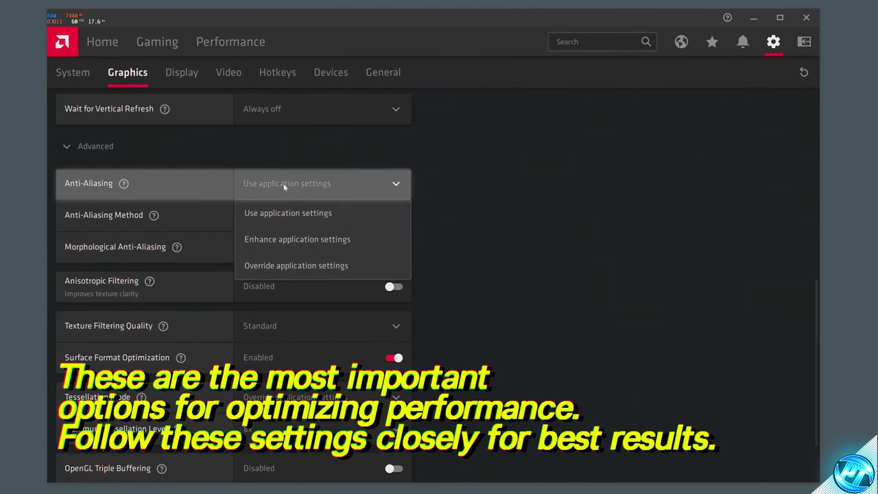
left_click(283, 210)
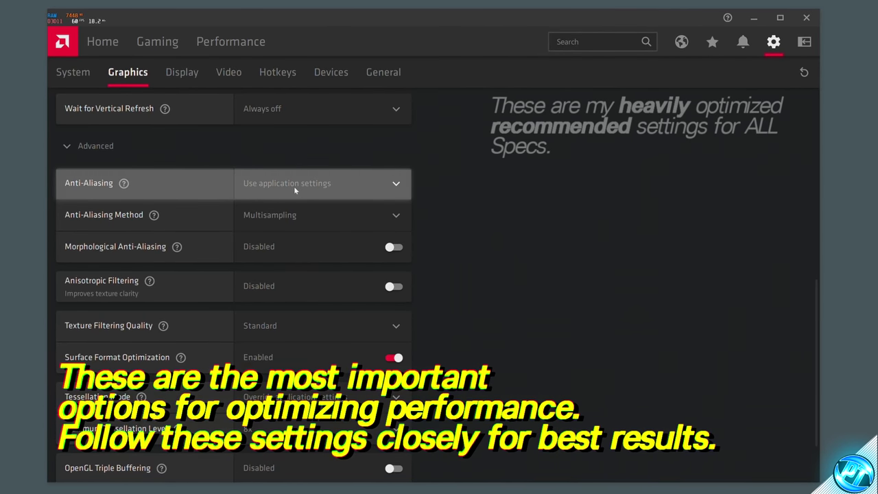
left_click(294, 216)
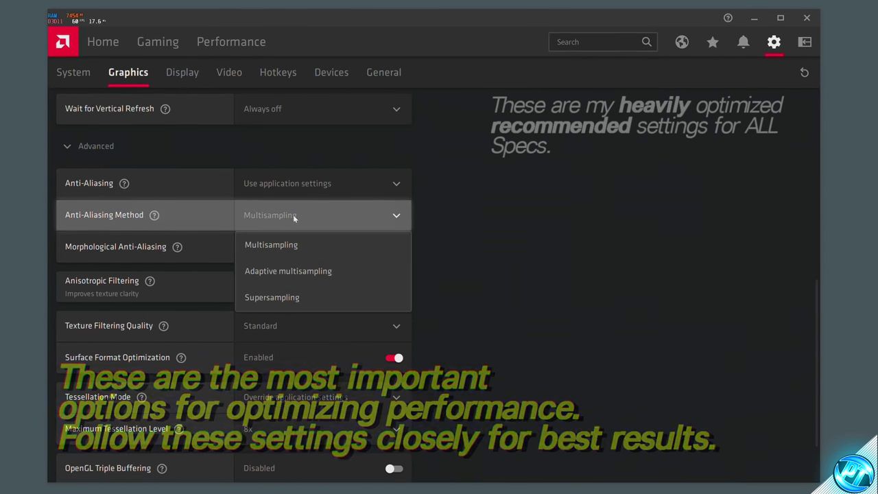
left_click(270, 246)
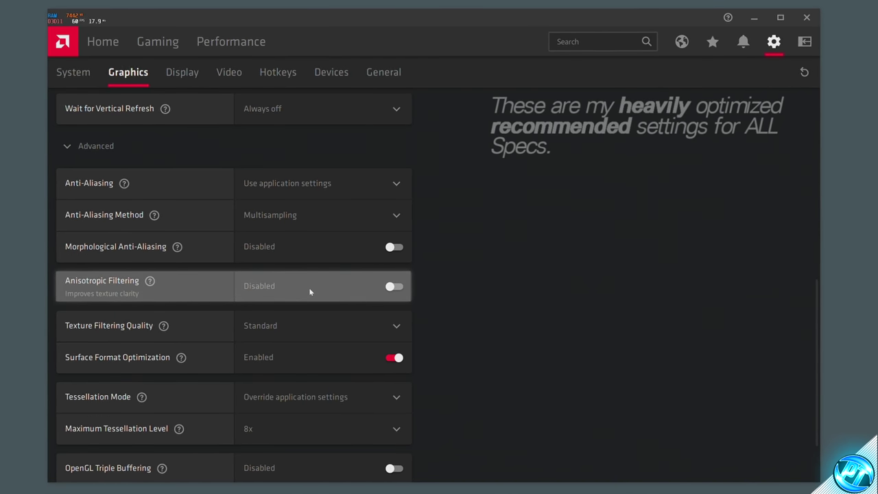
Set Texture Filtering Quality to Performance, Tessellation Mode to override, and Maximum Tessellation Level to Off.
left_click(268, 333)
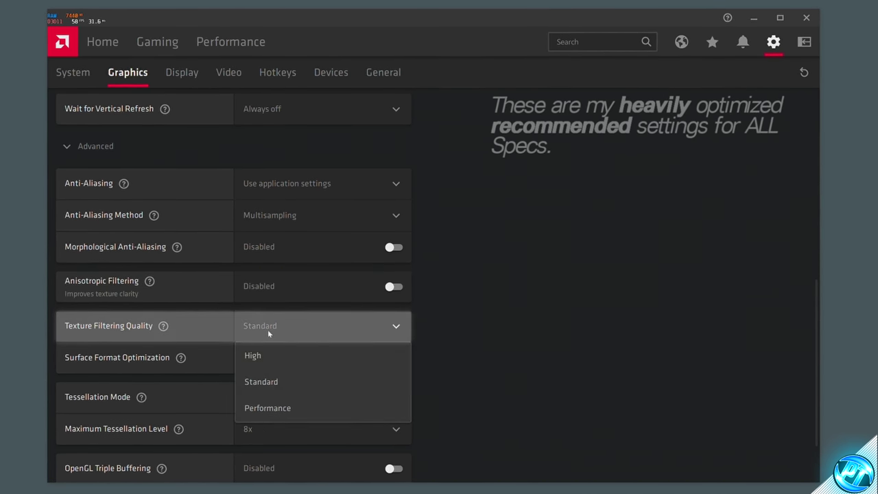
left_click(268, 408)
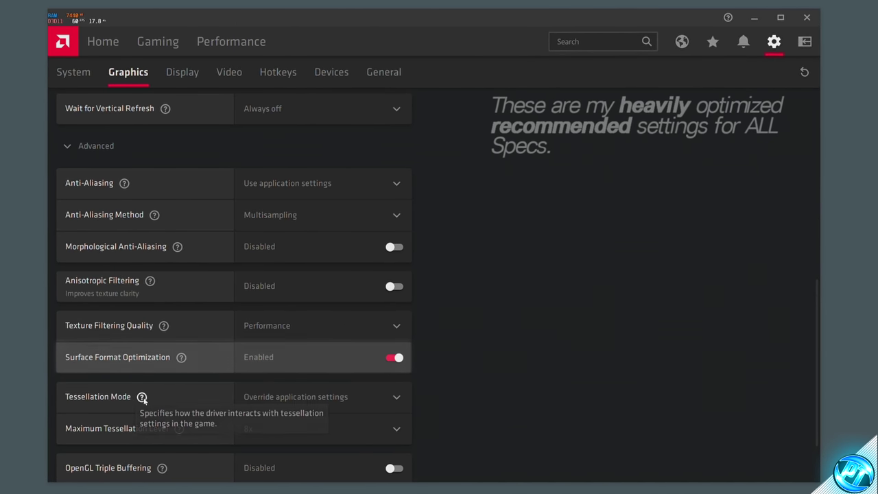
left_click(282, 397)
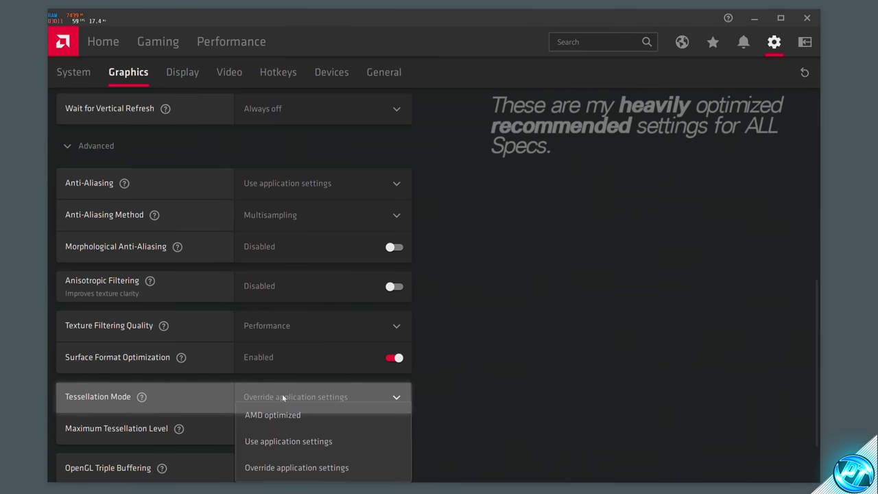
left_click(301, 468)
left_click(272, 439)
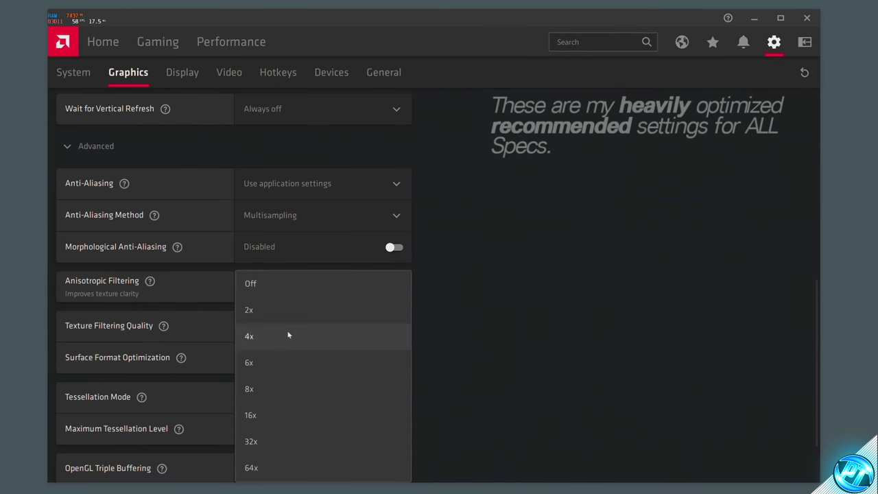
left_click(268, 291)
scroll(249, 342, "down", 1)
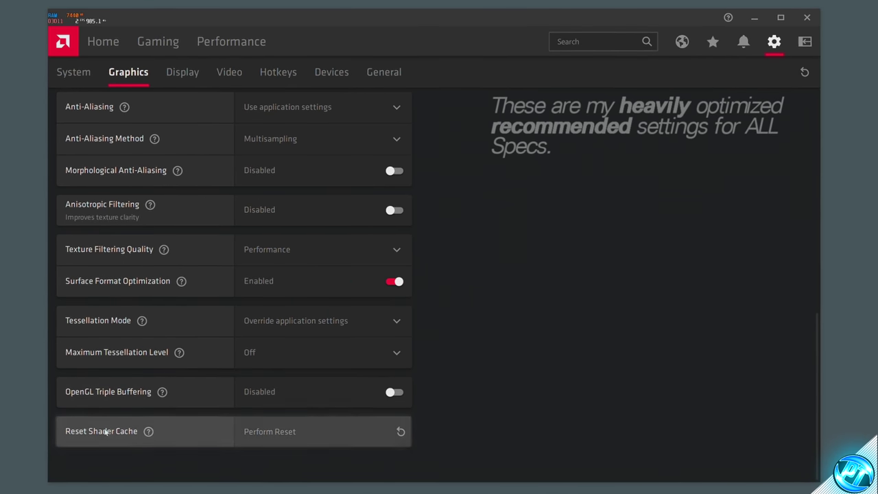
mouse_move(149, 433)
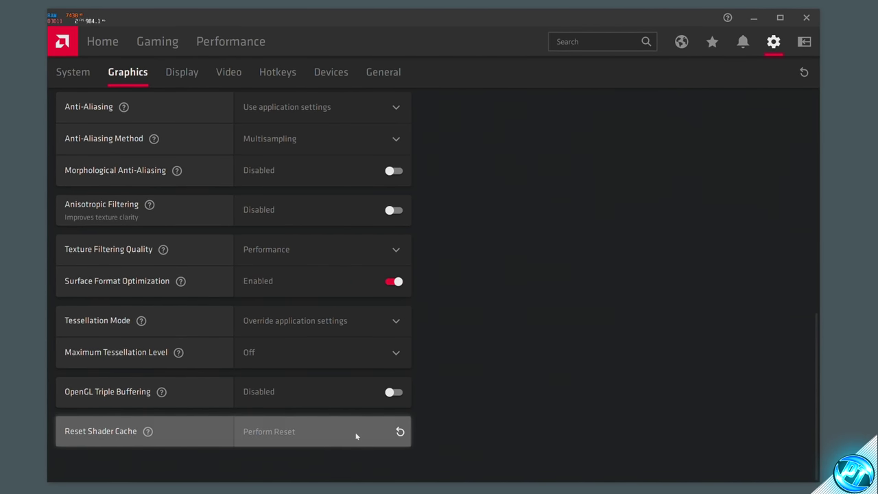